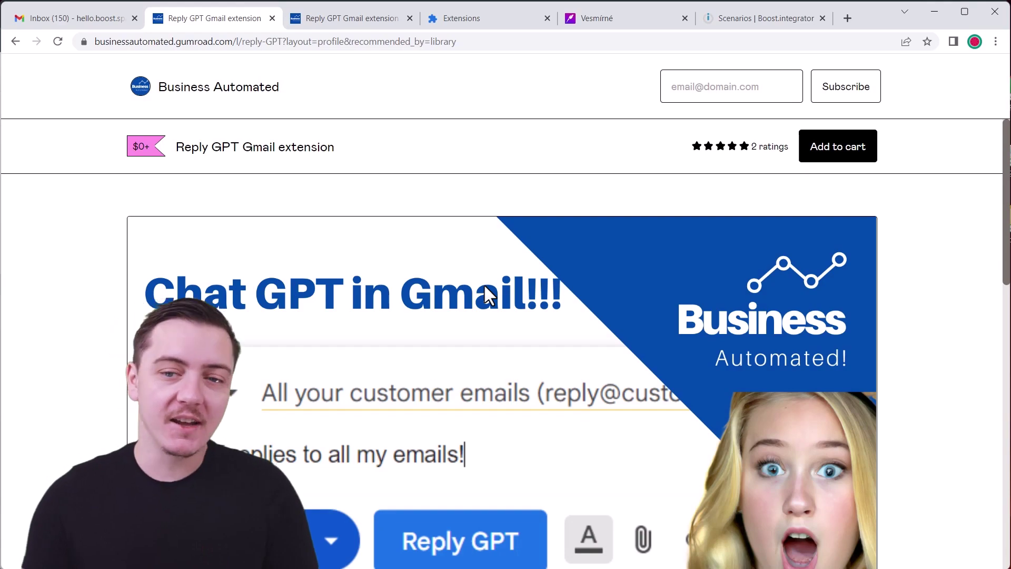
scroll(523, 341, down, 1)
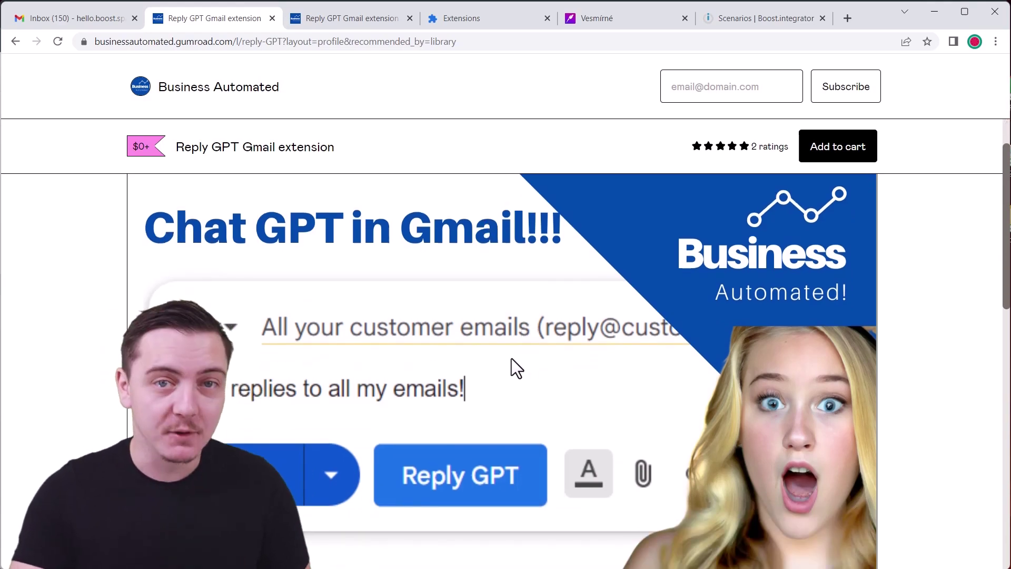
scroll(511, 357, down, 1)
scroll(516, 369, down, 4)
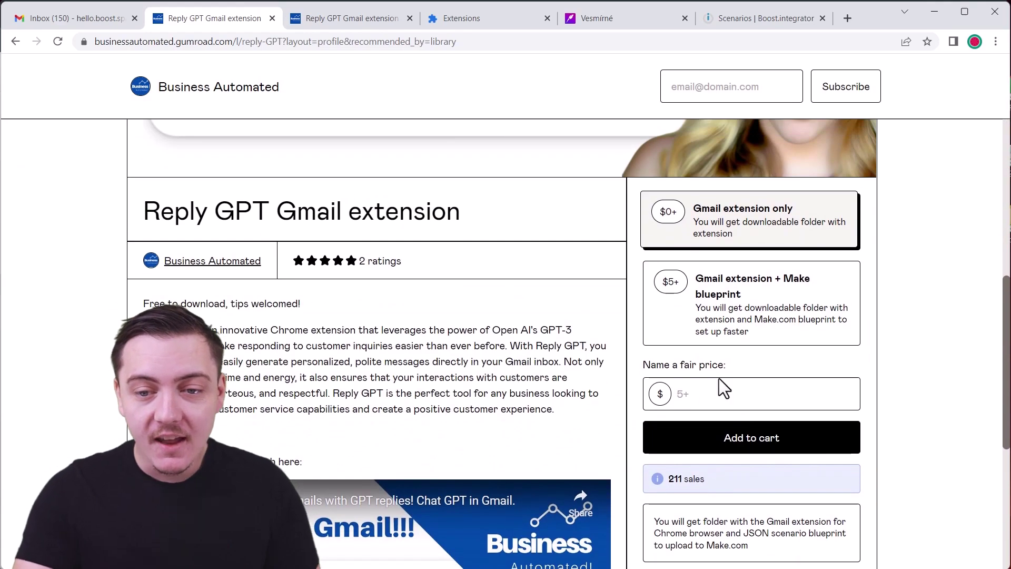
- Enter 0.01 as the fair price, then go to the app.gumroad.com download tab
click(732, 395)
text(0.01)
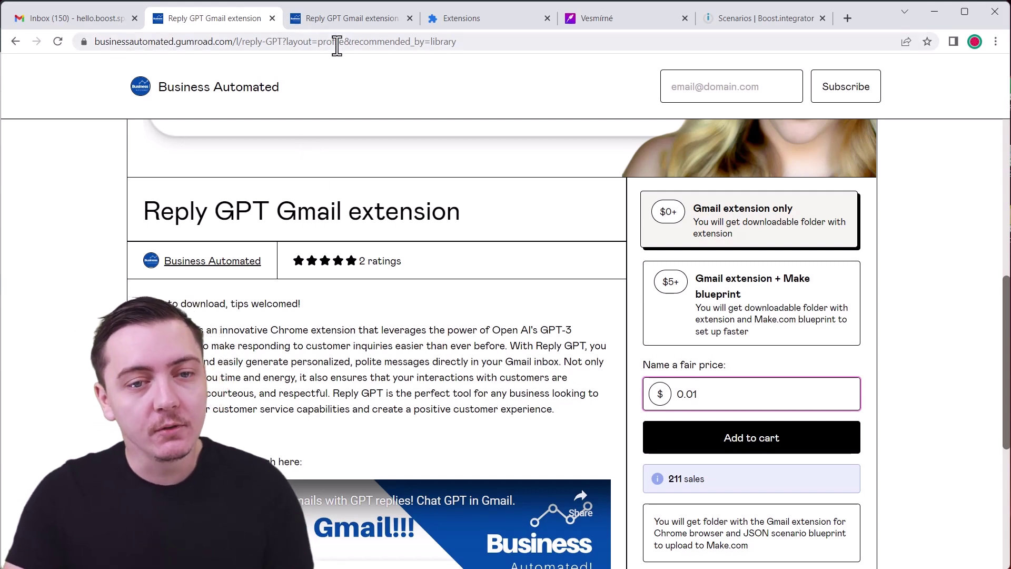
click(340, 24)
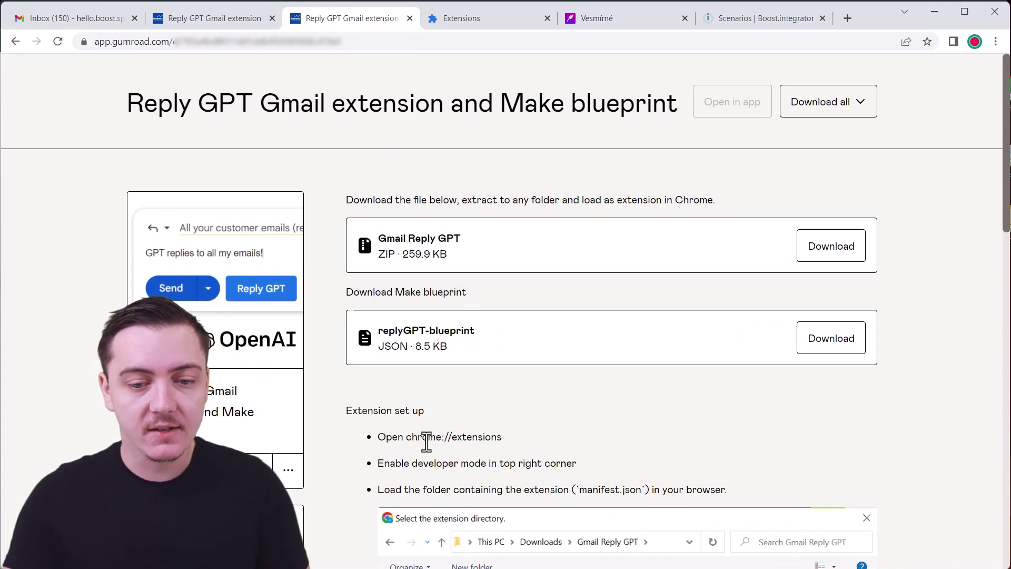
- Enable Developer mode and load the Gmail Reply GPT folder as an unpacked extension
click(455, 23)
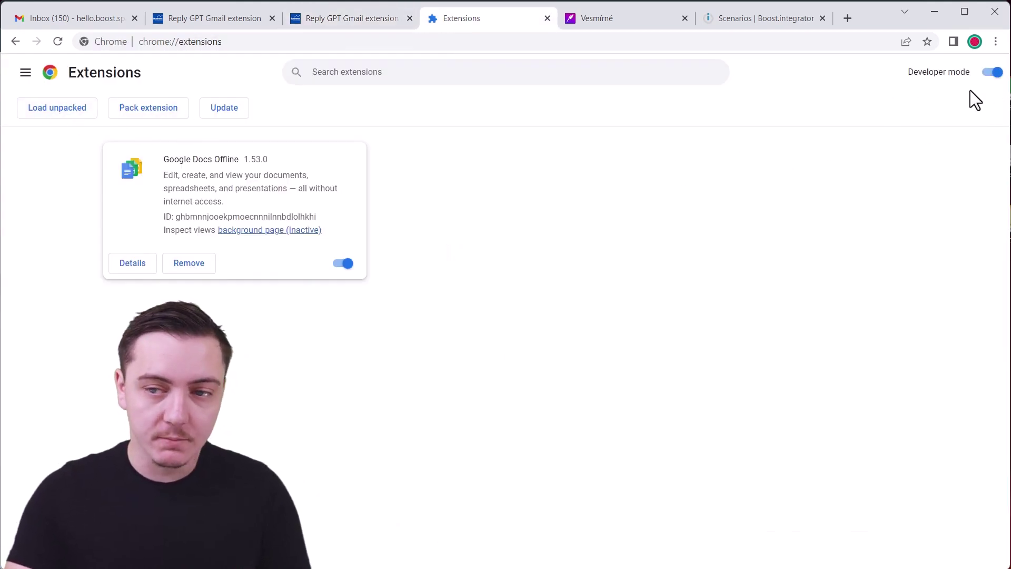
click(993, 72)
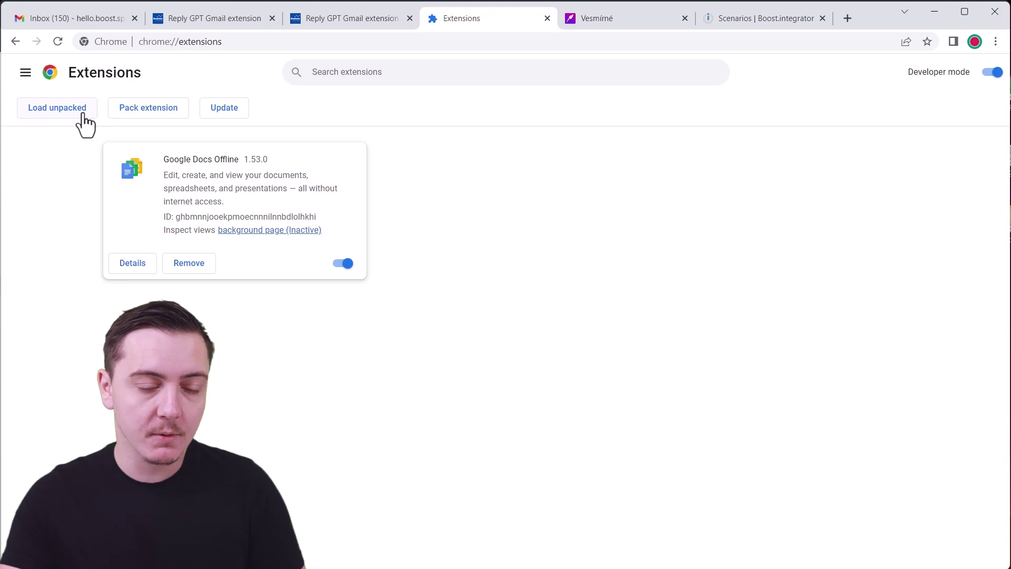
click(82, 115)
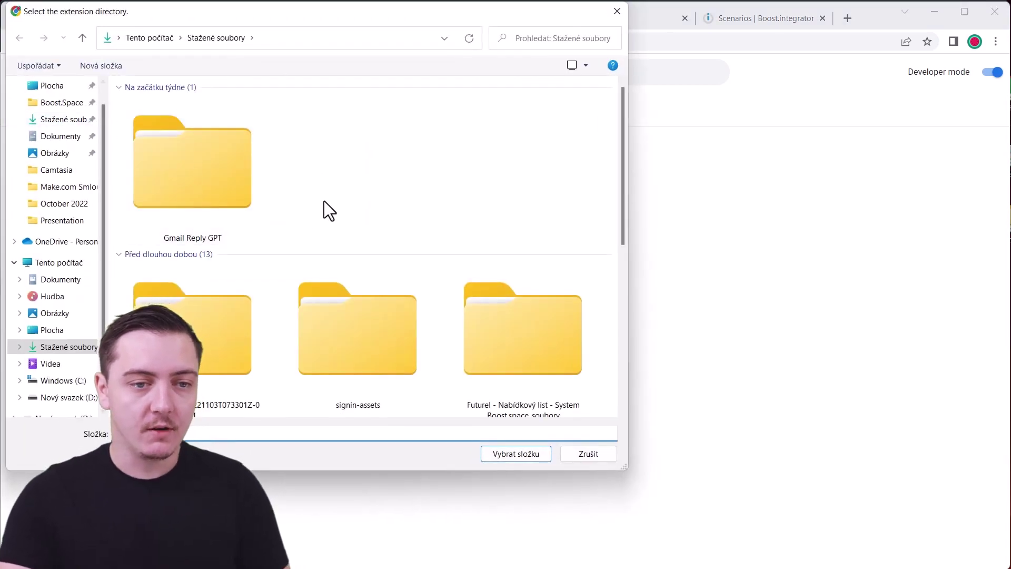
click(220, 193)
click(524, 457)
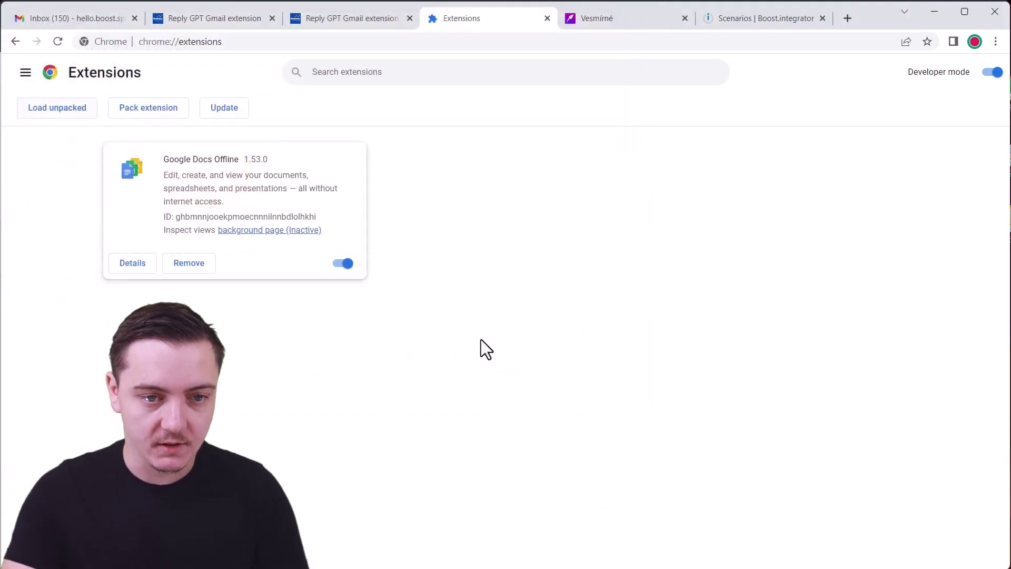
- Review the new extension's card and check it in the puzzle-icon extensions menu
drag(166, 159, 331, 230)
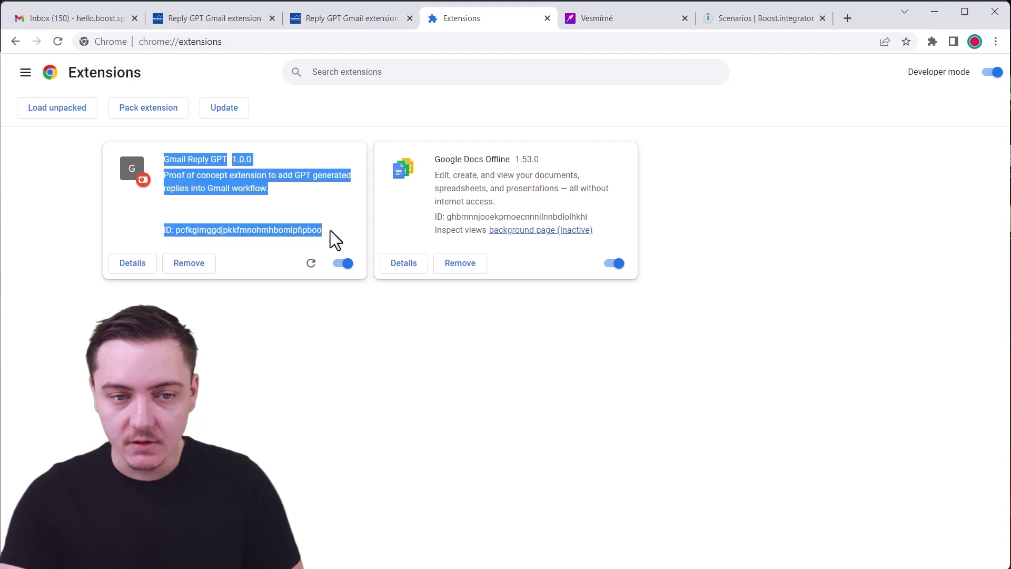
click(299, 248)
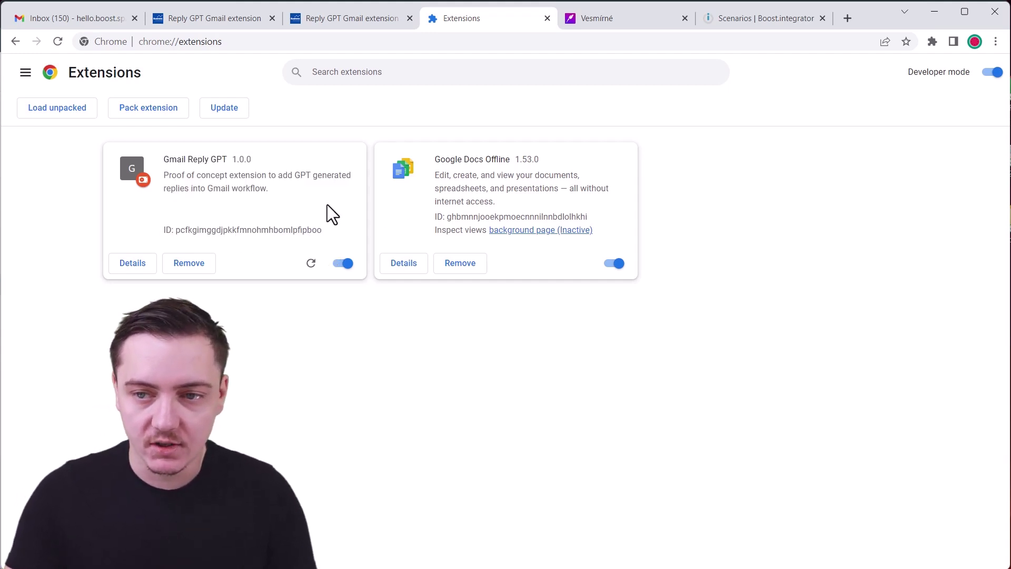
click(933, 41)
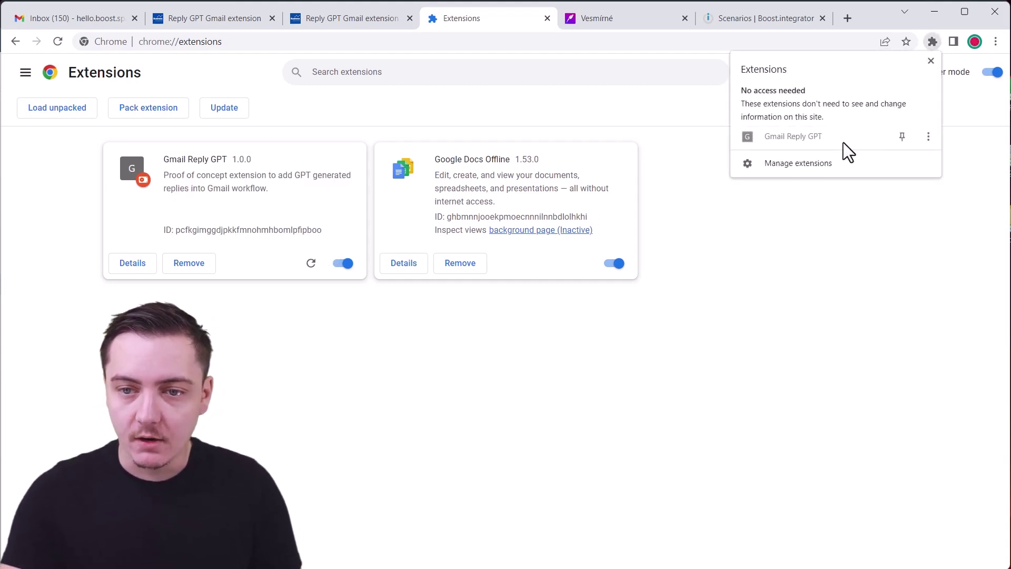
click(744, 300)
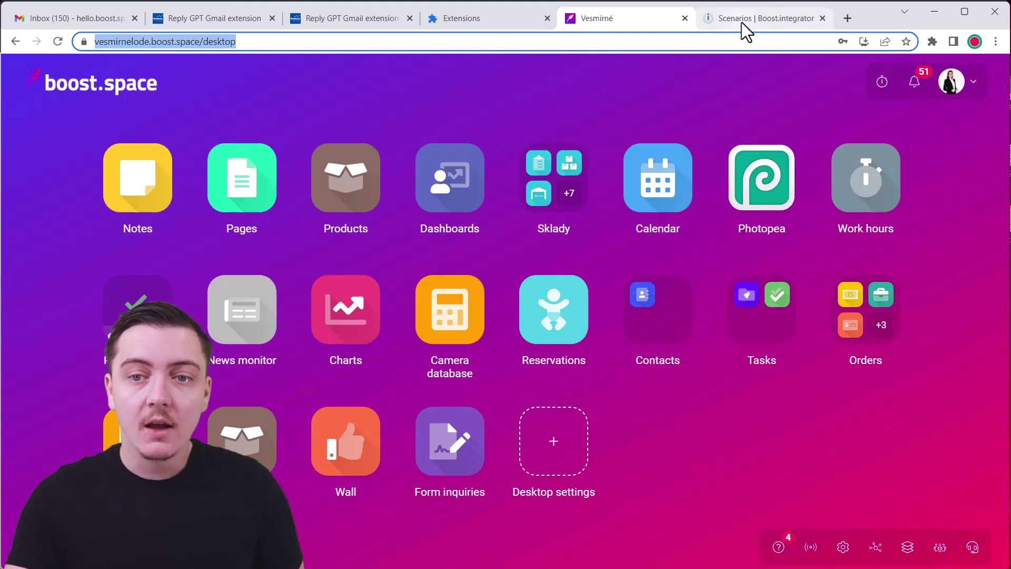
- Import replyGPT-blueprint.json from Downloads into a new scenario and save it
click(742, 20)
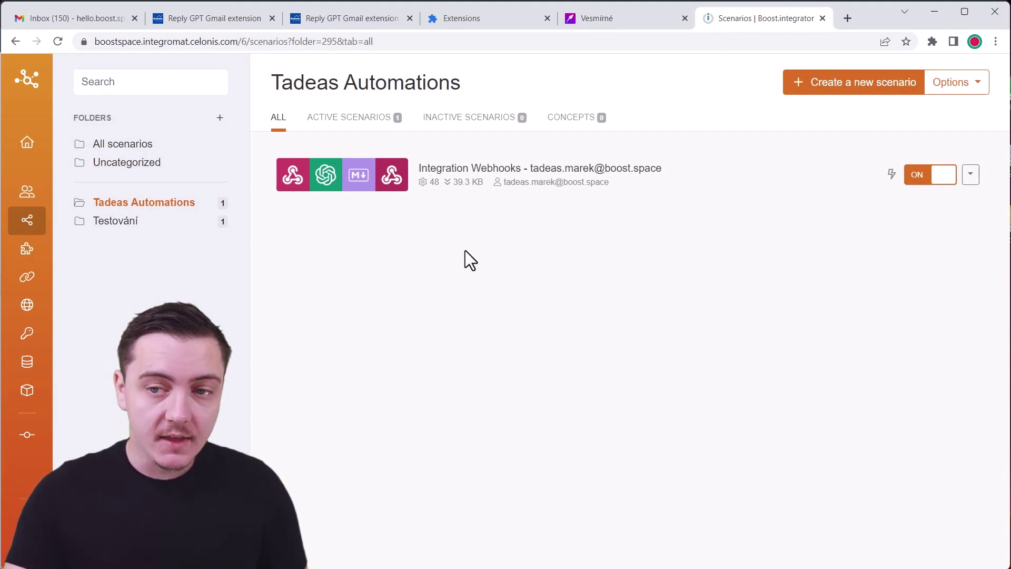
click(824, 94)
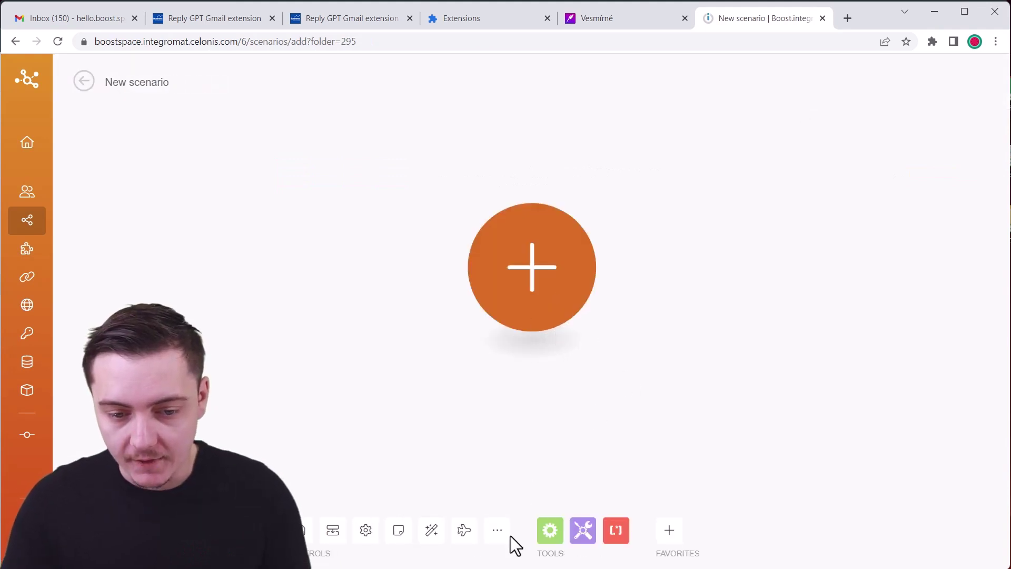
click(499, 532)
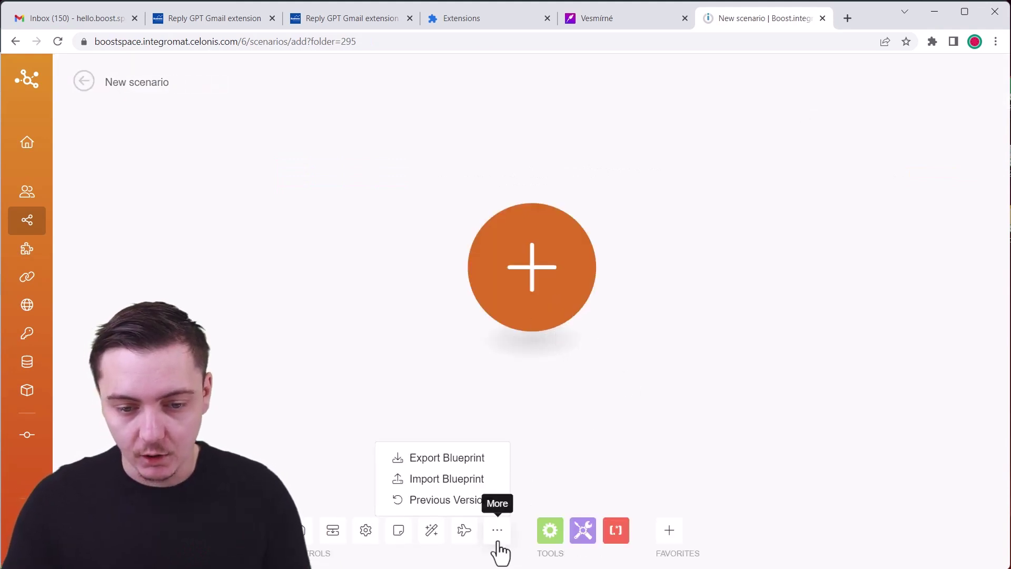
click(472, 483)
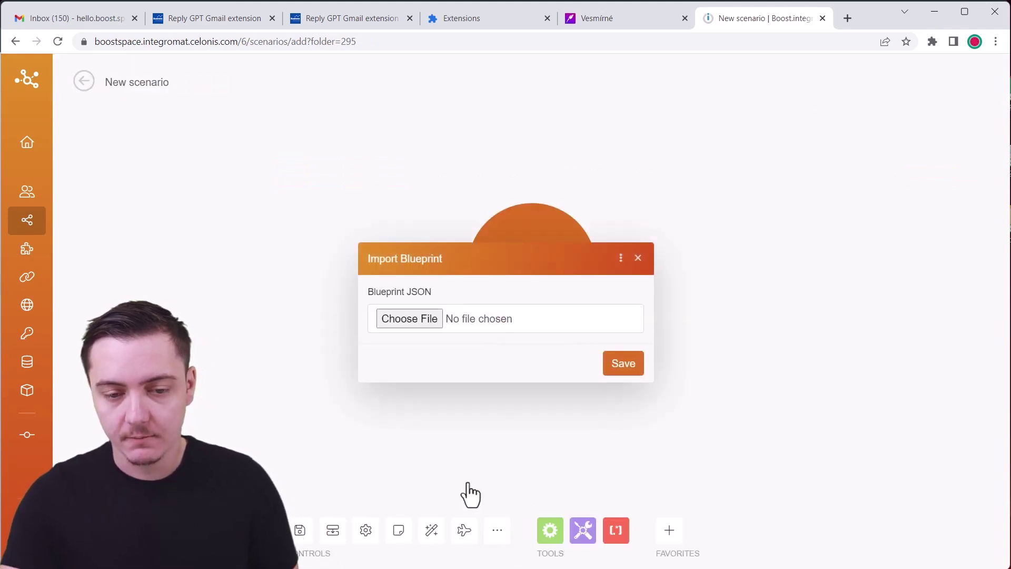
click(424, 320)
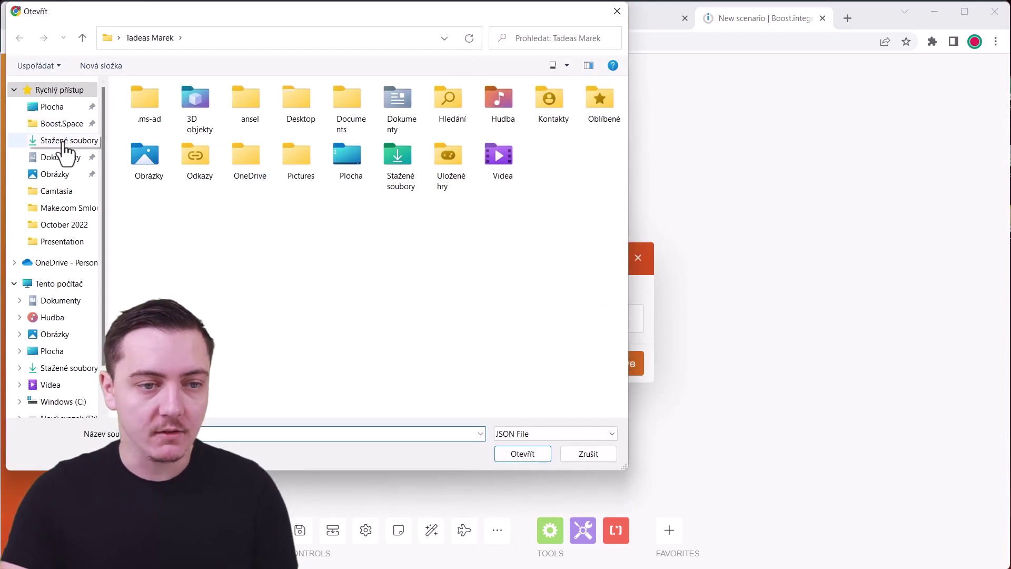
click(67, 143)
click(243, 181)
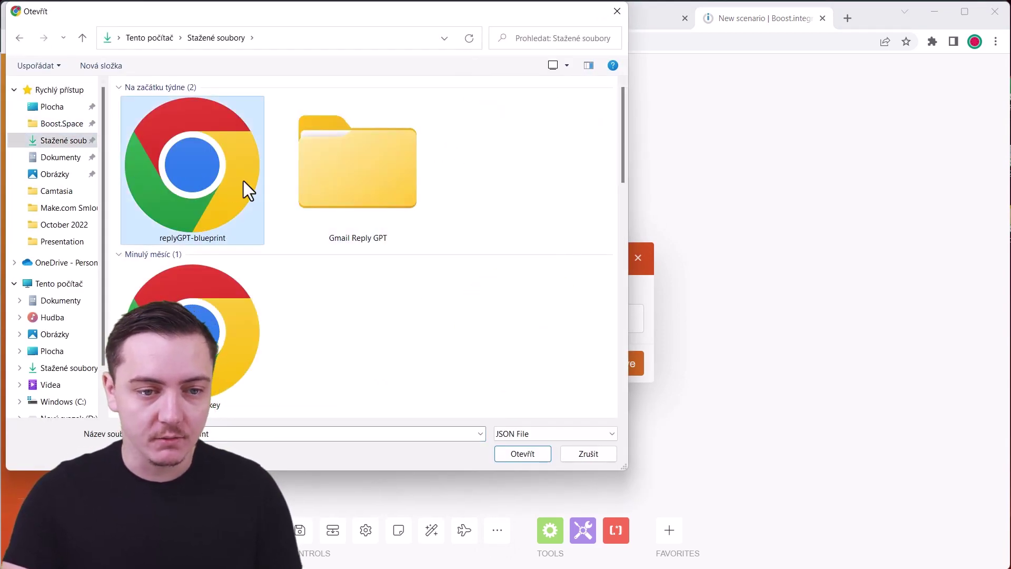
click(523, 455)
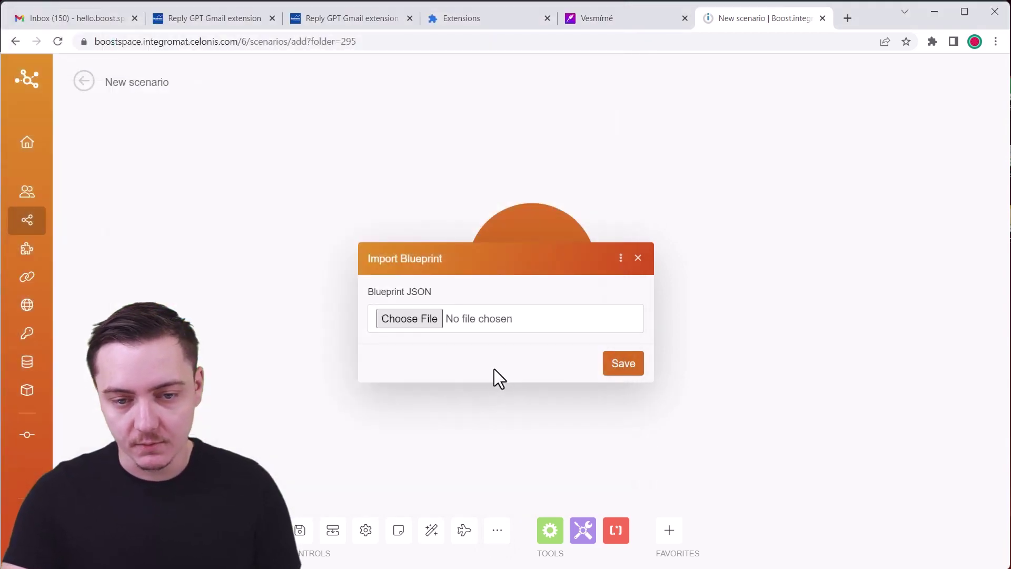
click(623, 364)
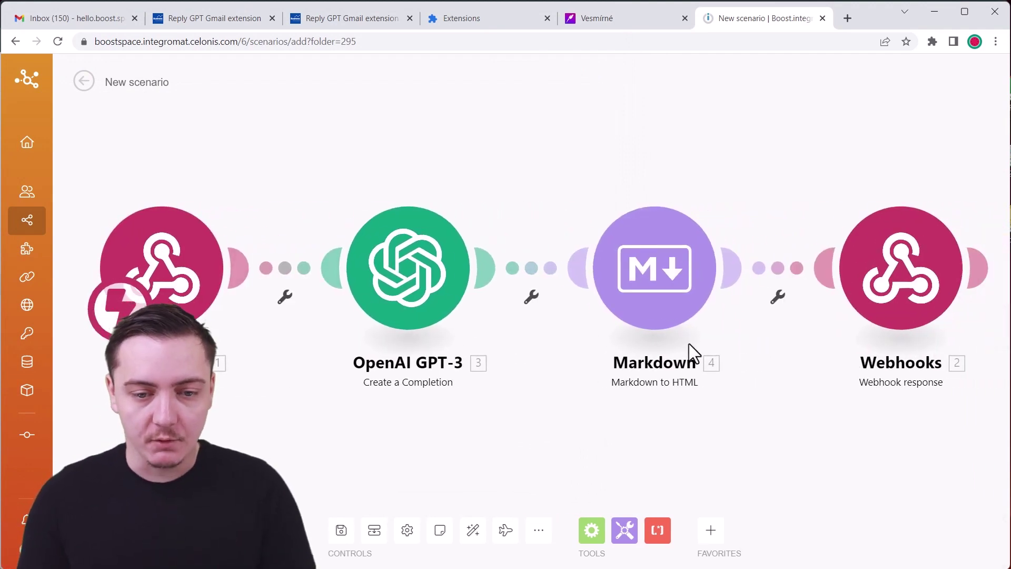
- Open the OpenAI GPT-3 module and begin adding a new Connection
click(405, 277)
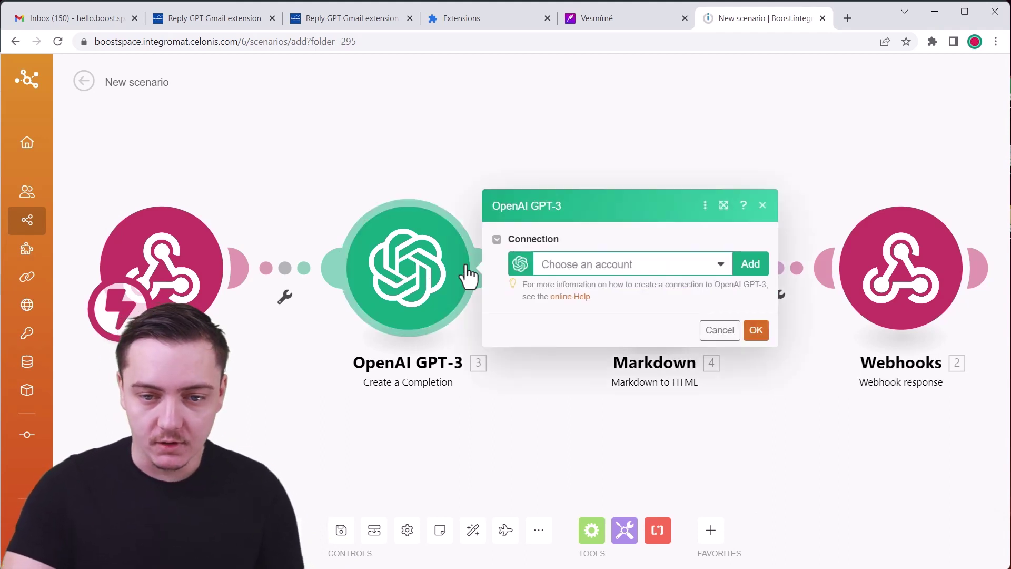
click(746, 264)
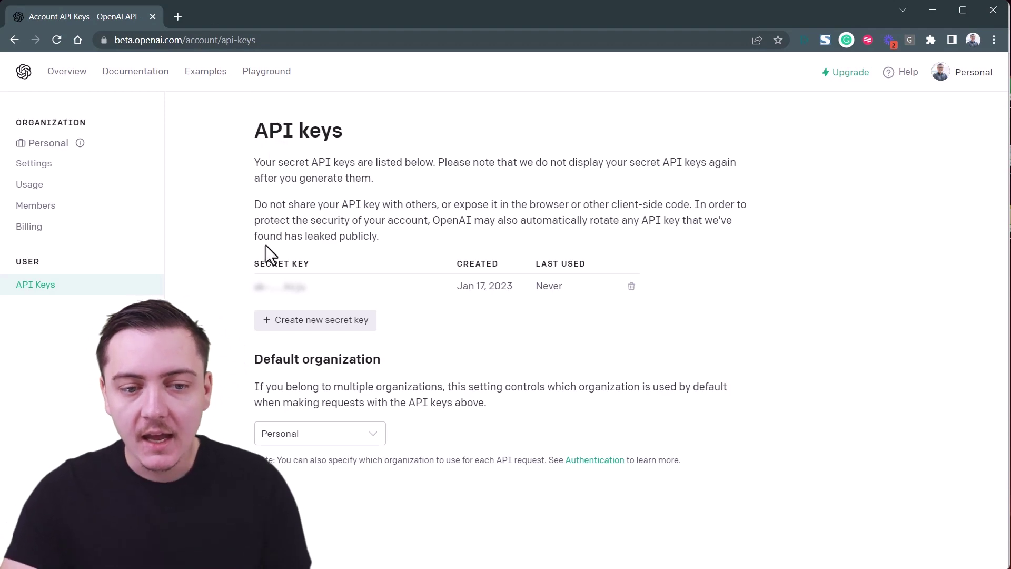
- Generate and copy a new OpenAI secret key into the connection's API Key field
click(317, 322)
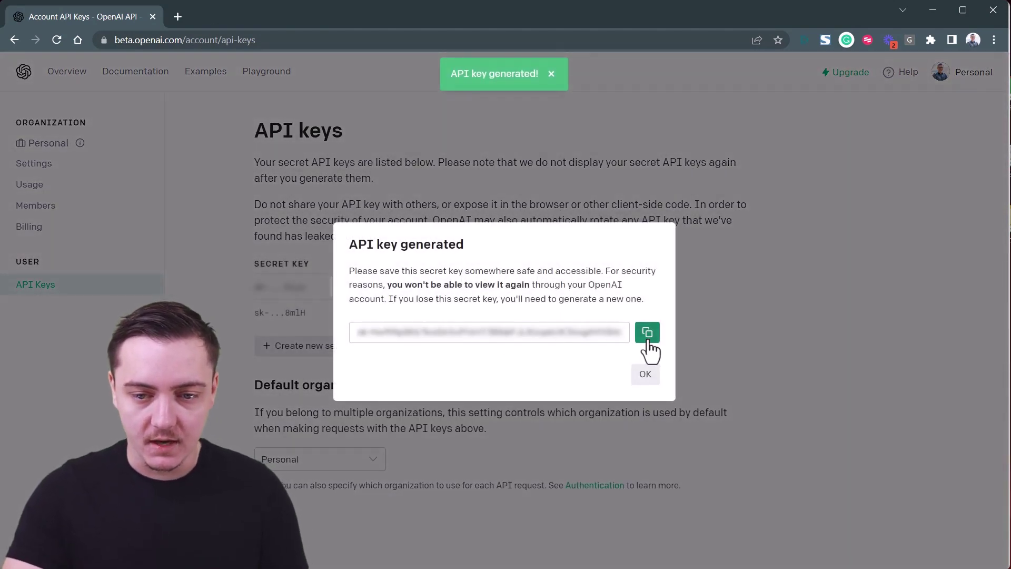
click(647, 333)
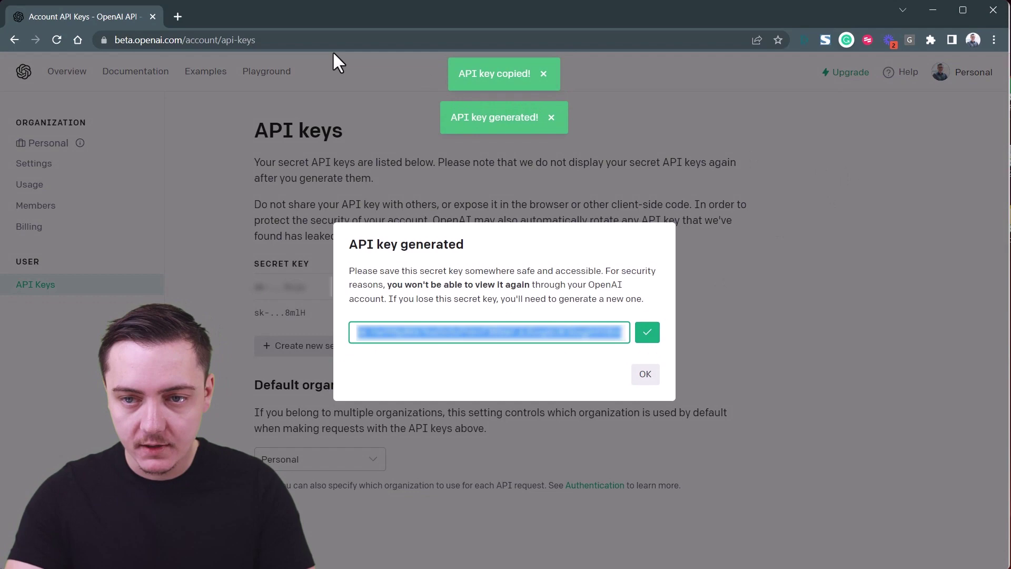
click(932, 11)
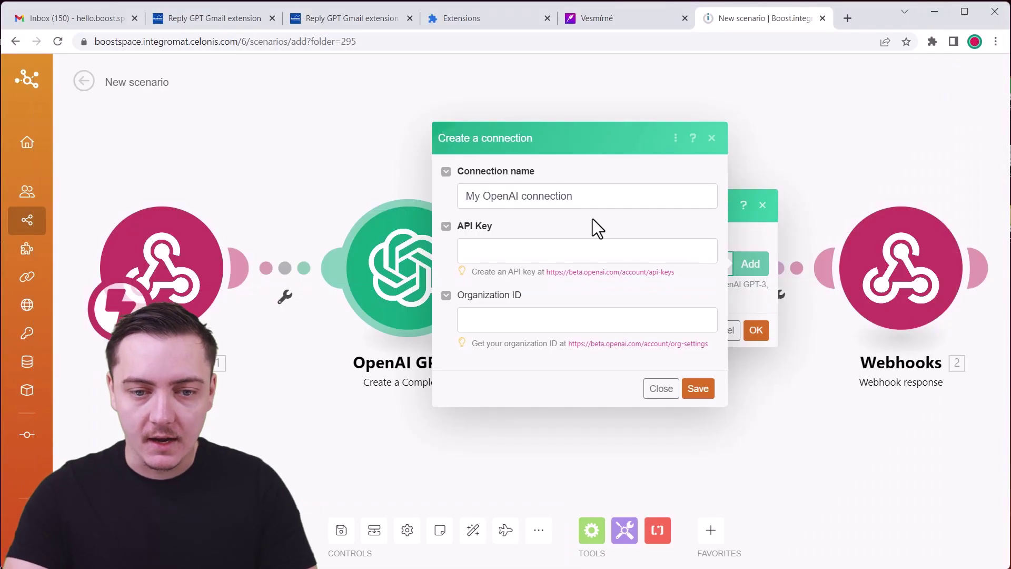
click(492, 248)
key(ctrl+v)
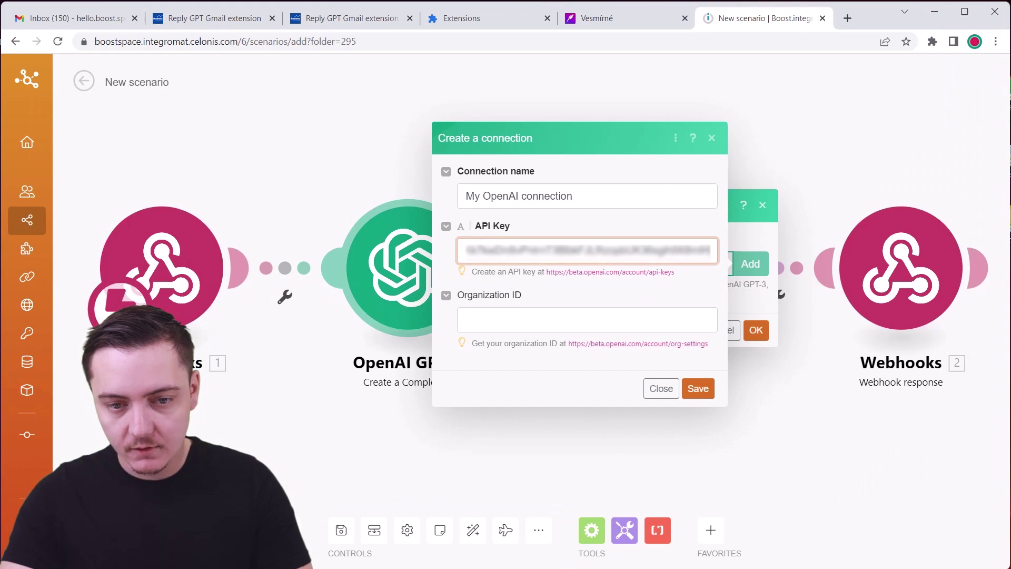
- Copy the OpenAI Organization ID into the connection form and save the connection
click(566, 550)
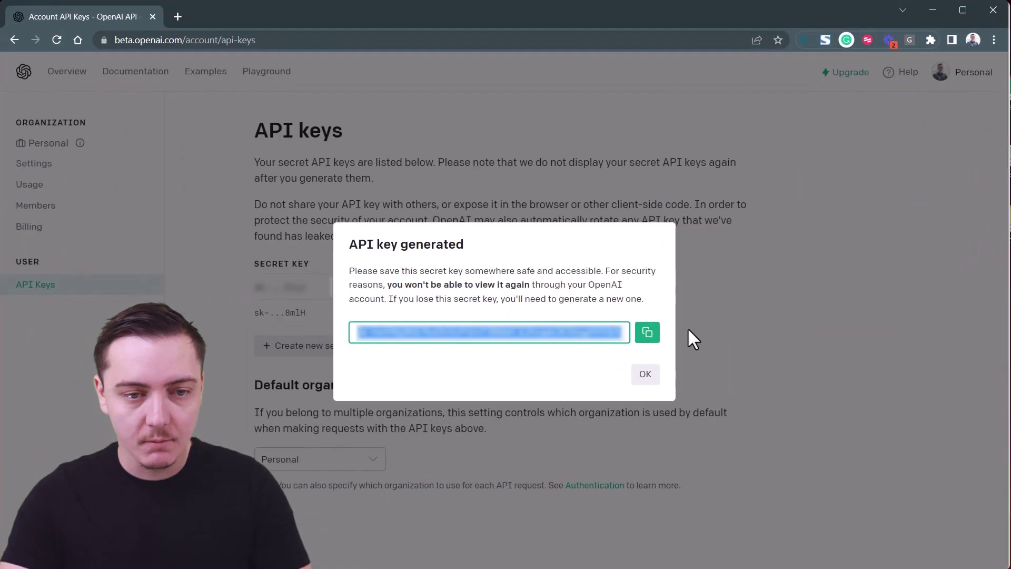
click(644, 375)
click(35, 164)
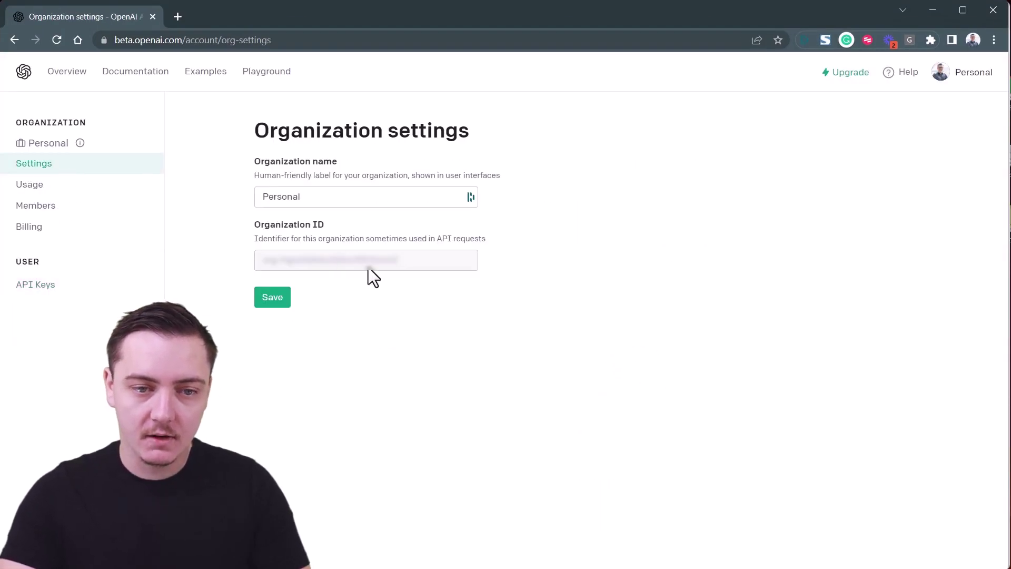
drag(422, 265, 265, 267)
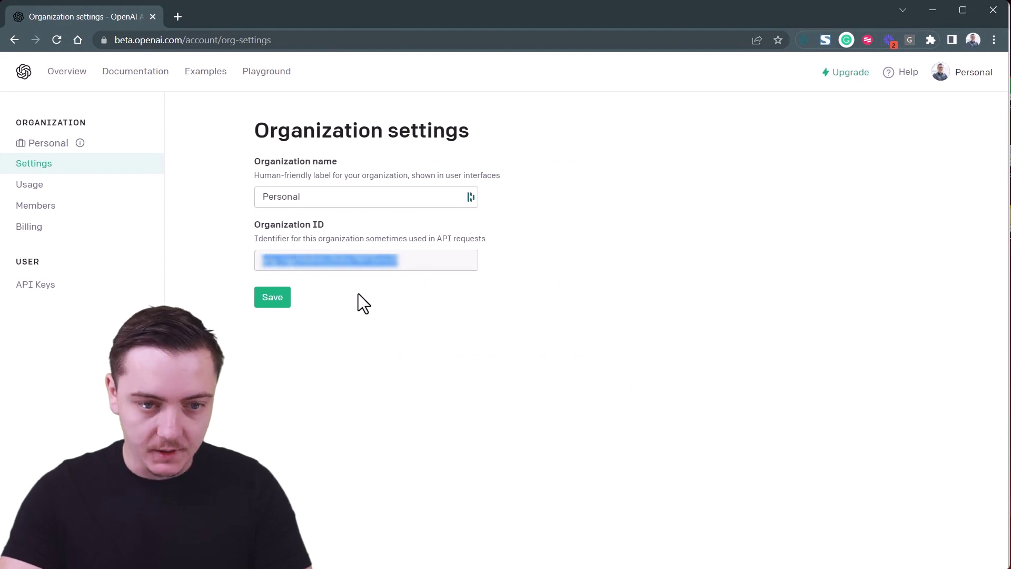
click(932, 11)
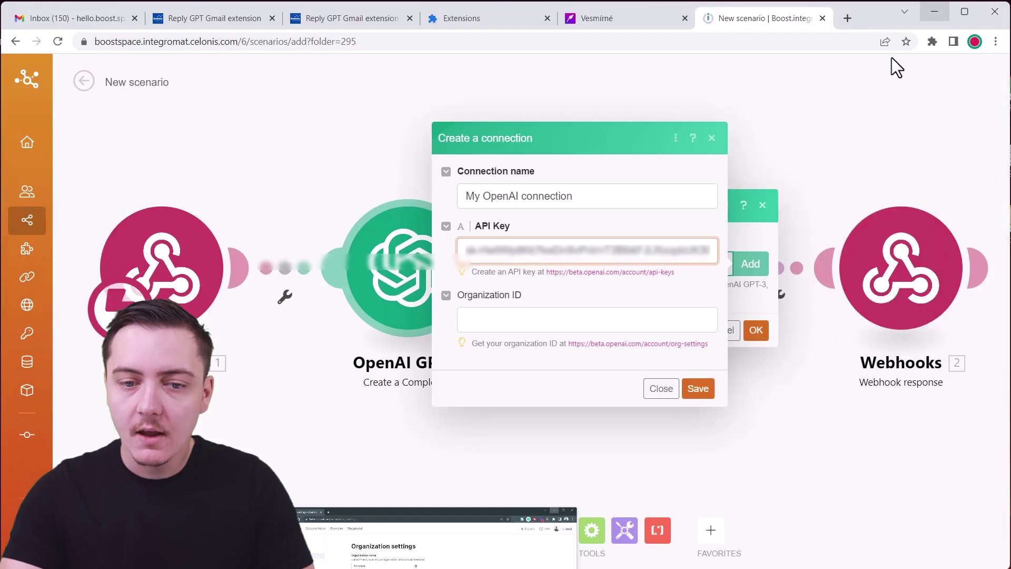
click(493, 319)
key(ctrl+v)
click(699, 384)
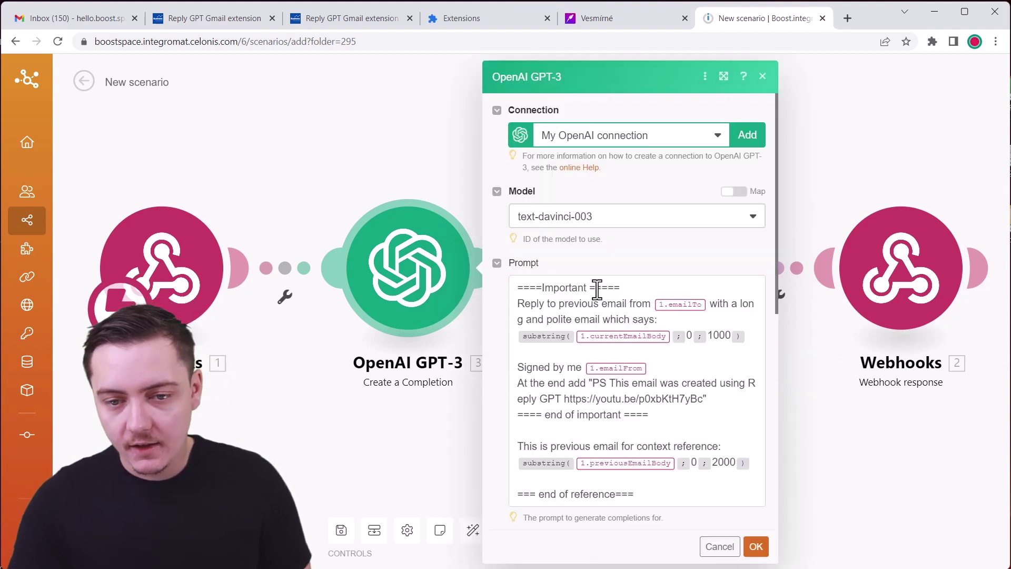
scroll(625, 316, down, 3)
scroll(632, 301, up, 3)
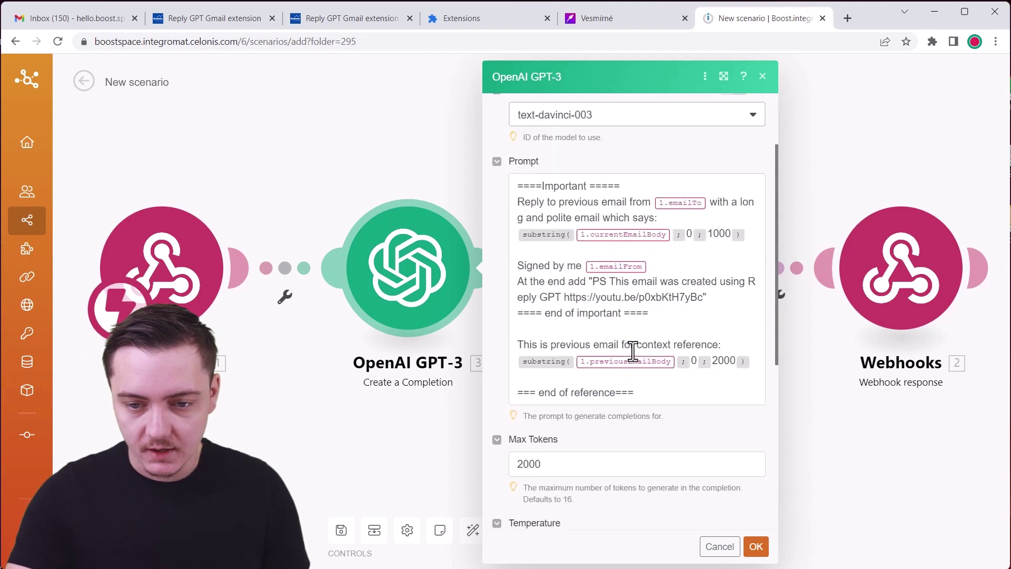
scroll(569, 238, up, 2)
- Keep text-davinci-003 as the model and confirm the GPT-3 completion settings
click(560, 219)
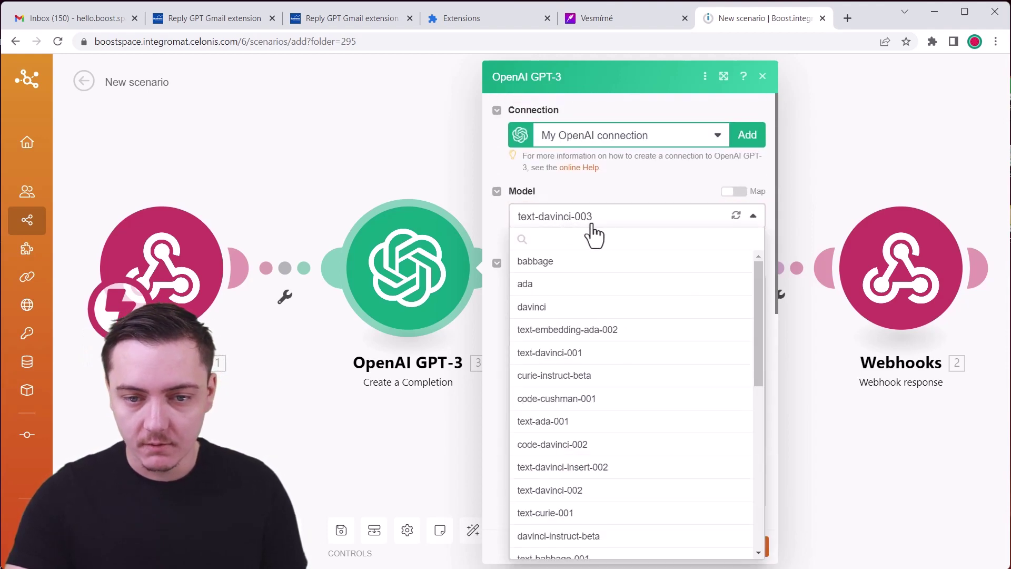
click(593, 225)
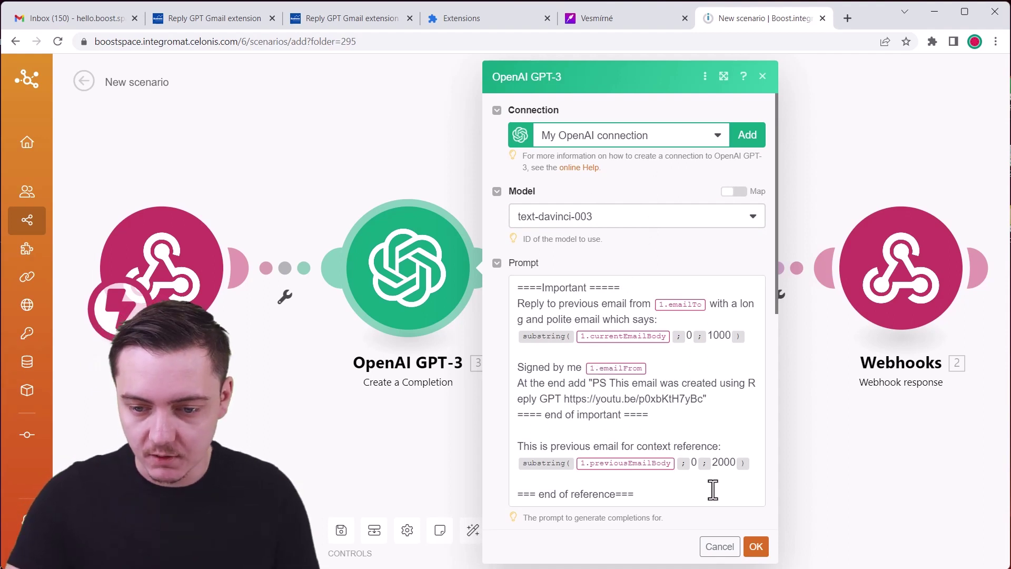
click(756, 546)
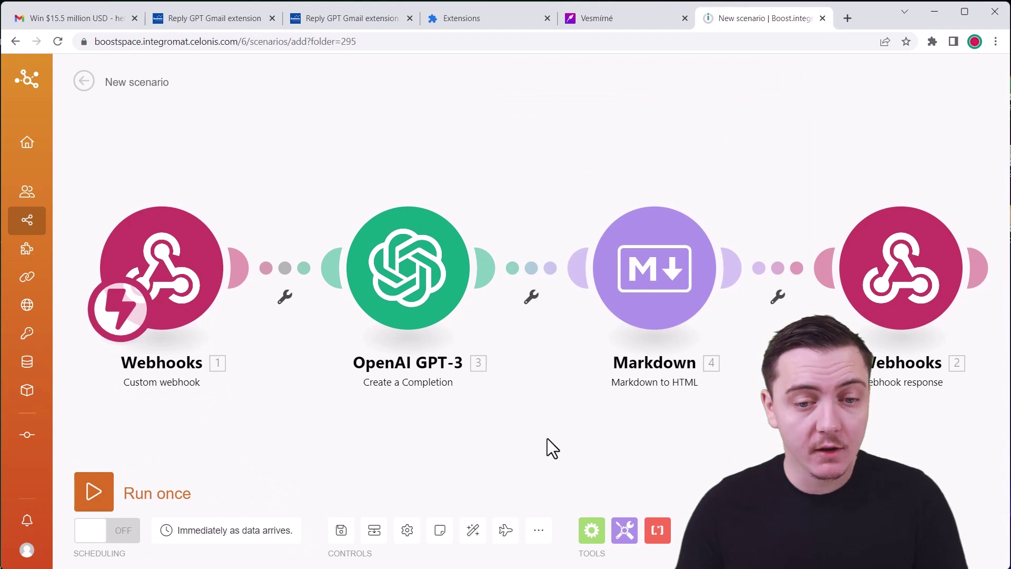
- Add and save a new webhook on the trigger, then save the scenario with scheduling ON
click(168, 267)
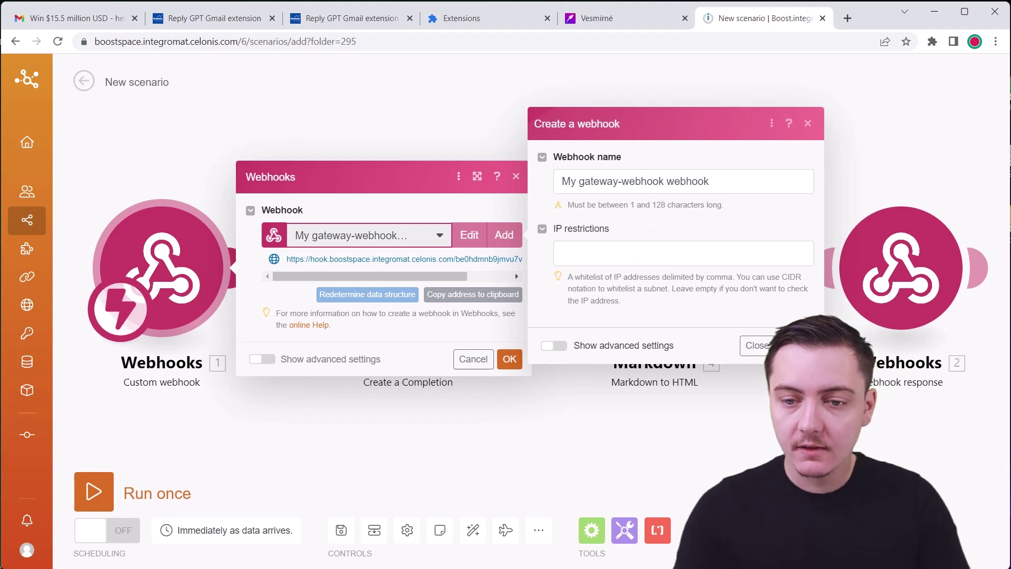
click(791, 345)
drag(291, 240, 524, 251)
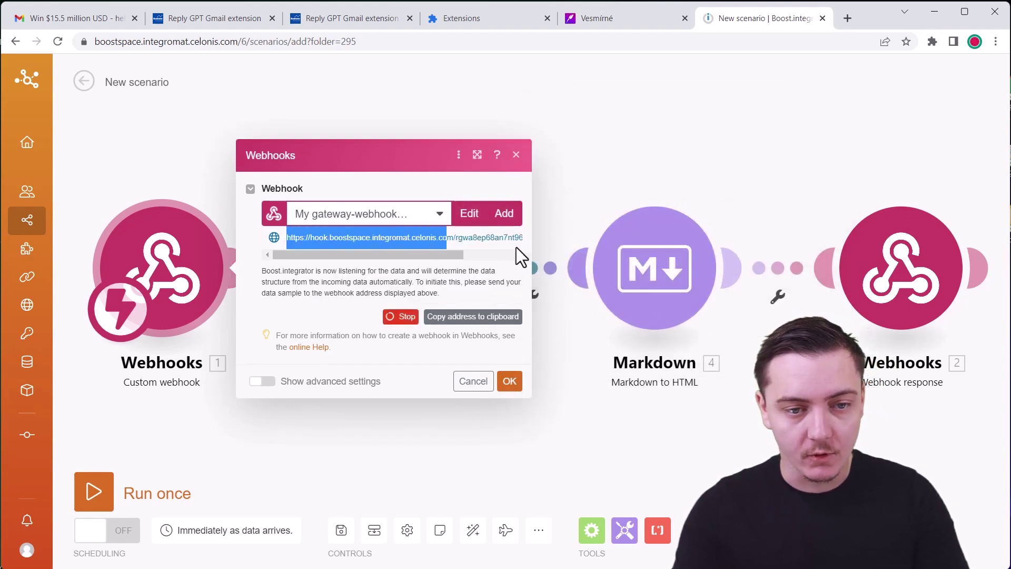
click(509, 383)
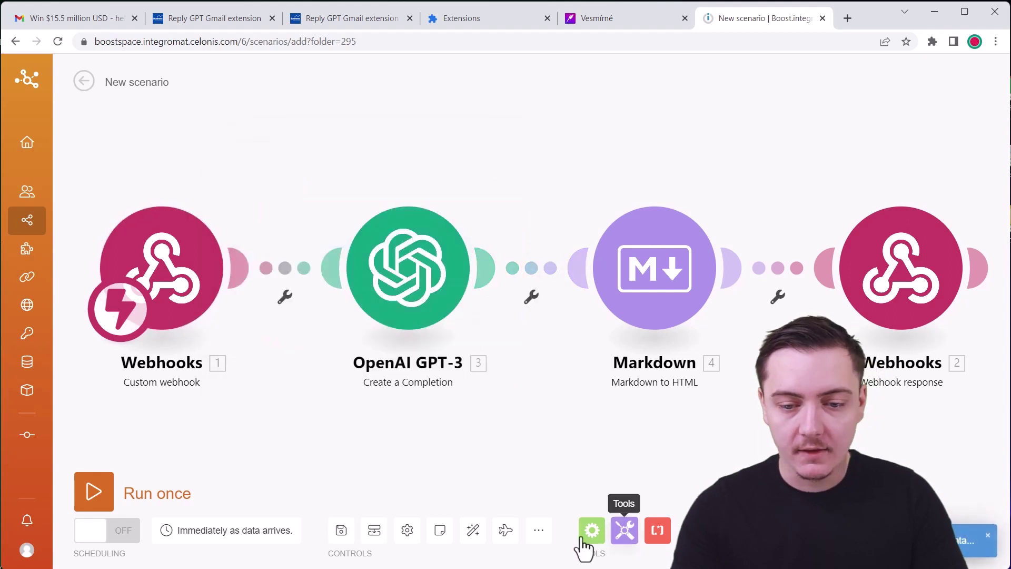
click(340, 537)
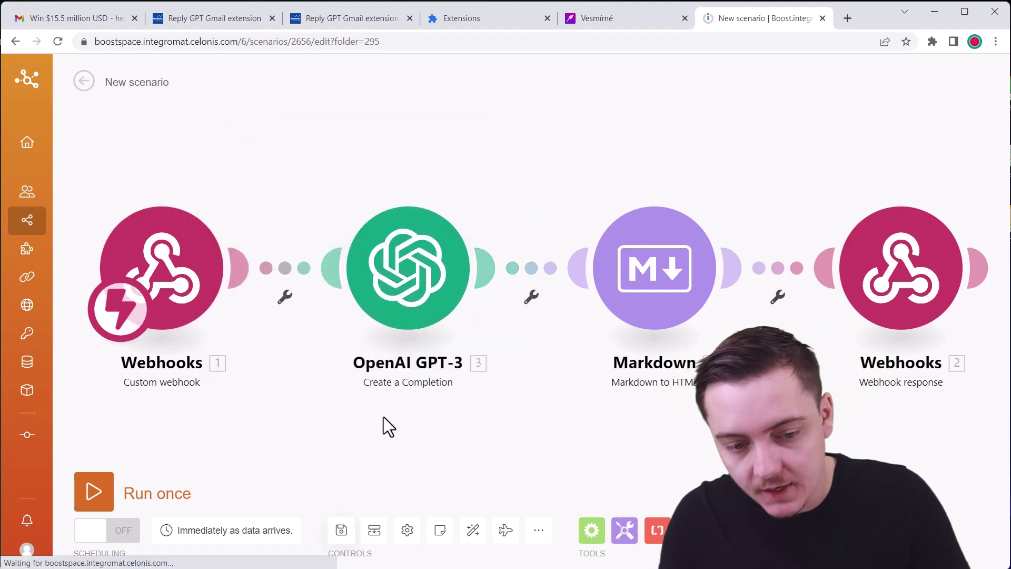
click(126, 531)
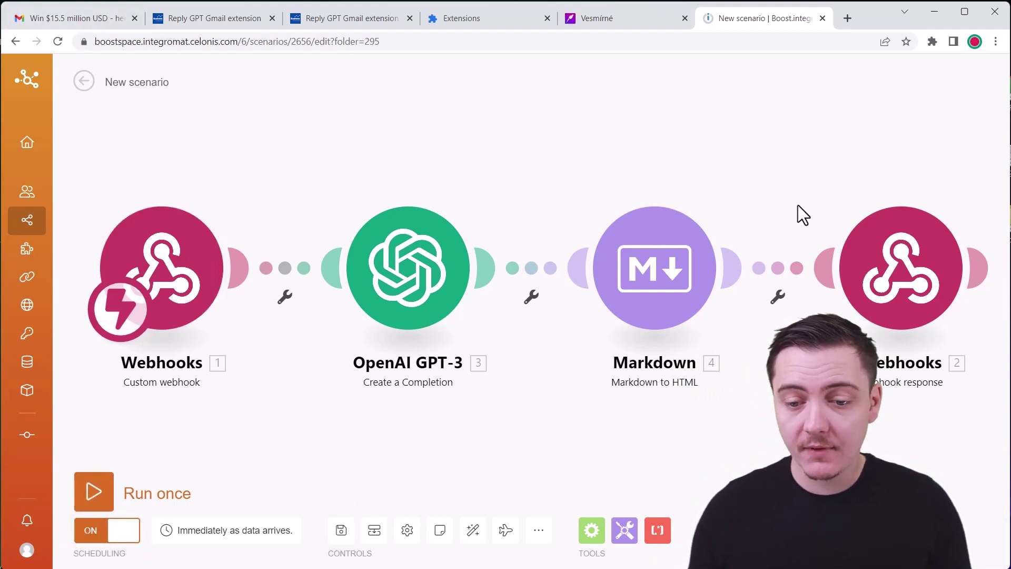
- Switch to the Gmail tab showing the Win $15.5 million USD email
click(80, 18)
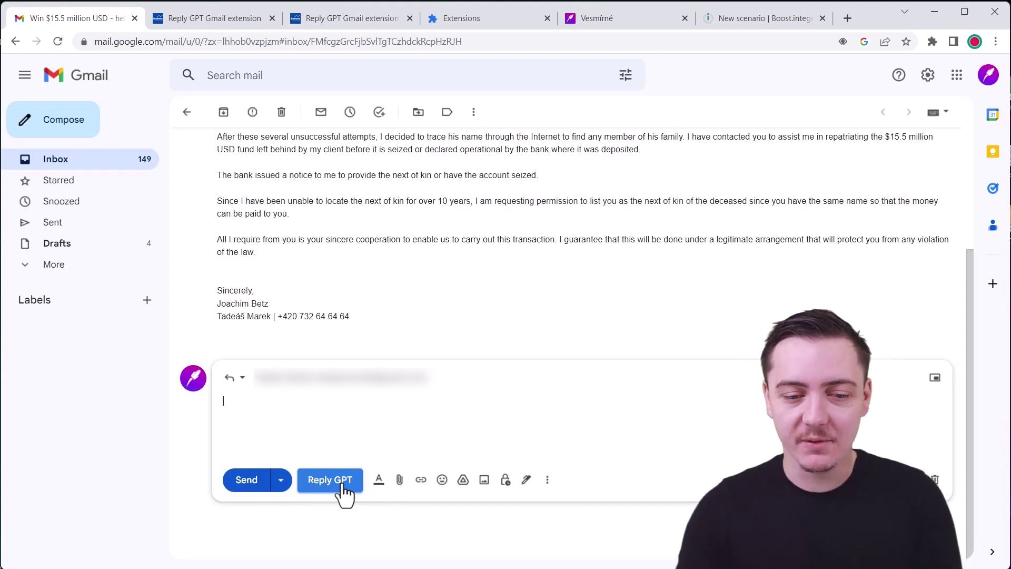
scroll(348, 488, up, 3)
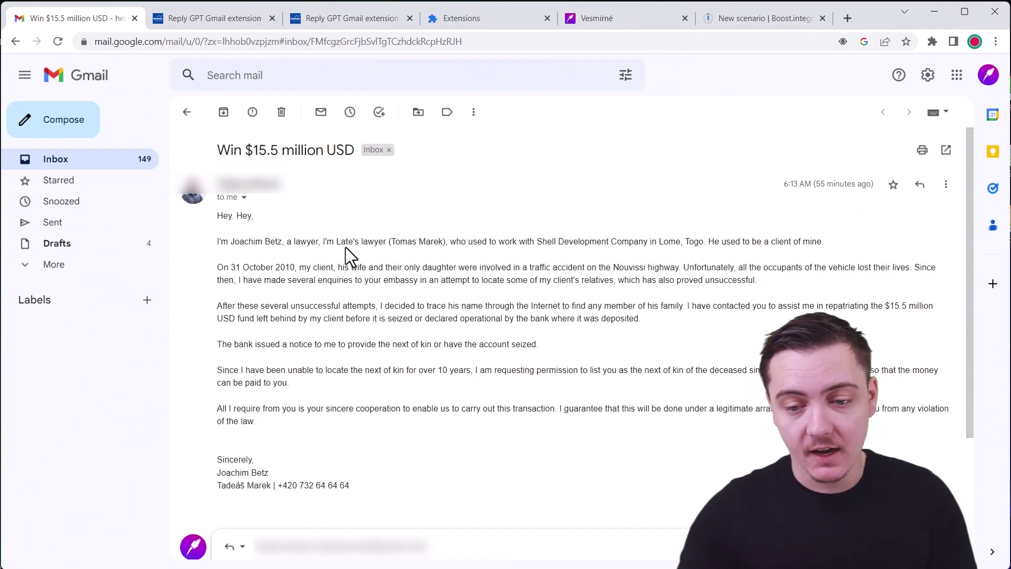
scroll(377, 275, down, 3)
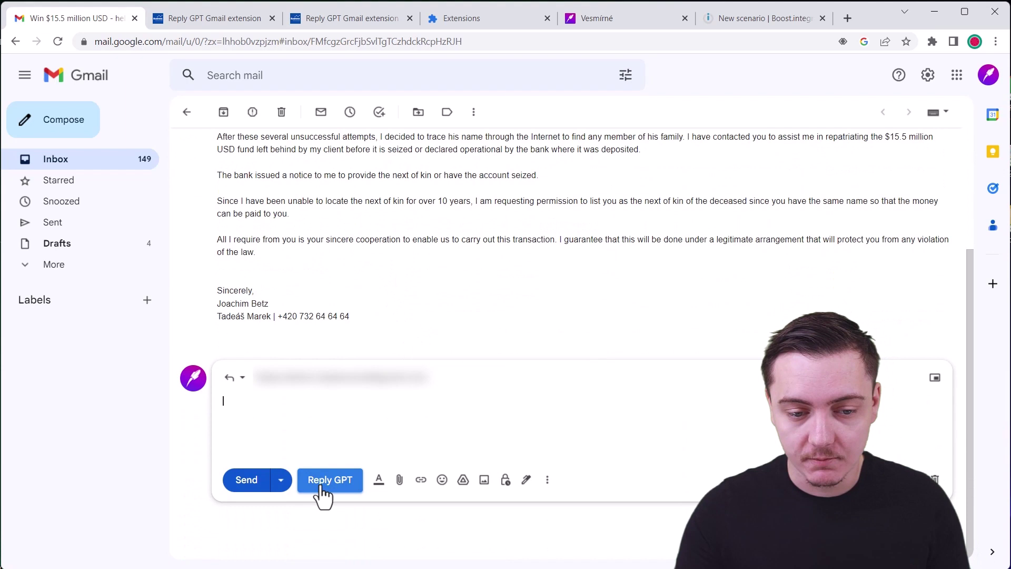
click(346, 495)
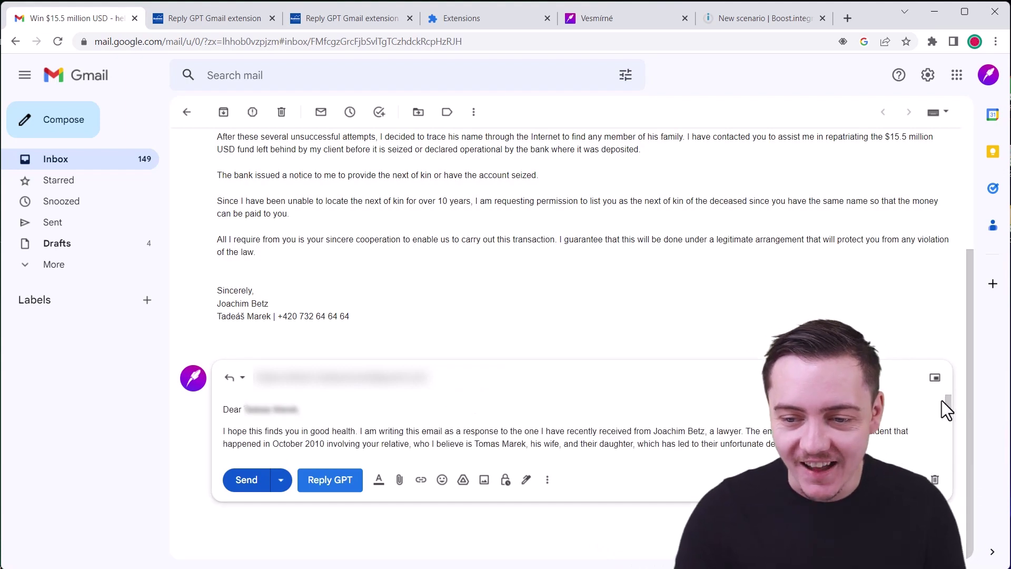
drag(948, 401, 960, 430)
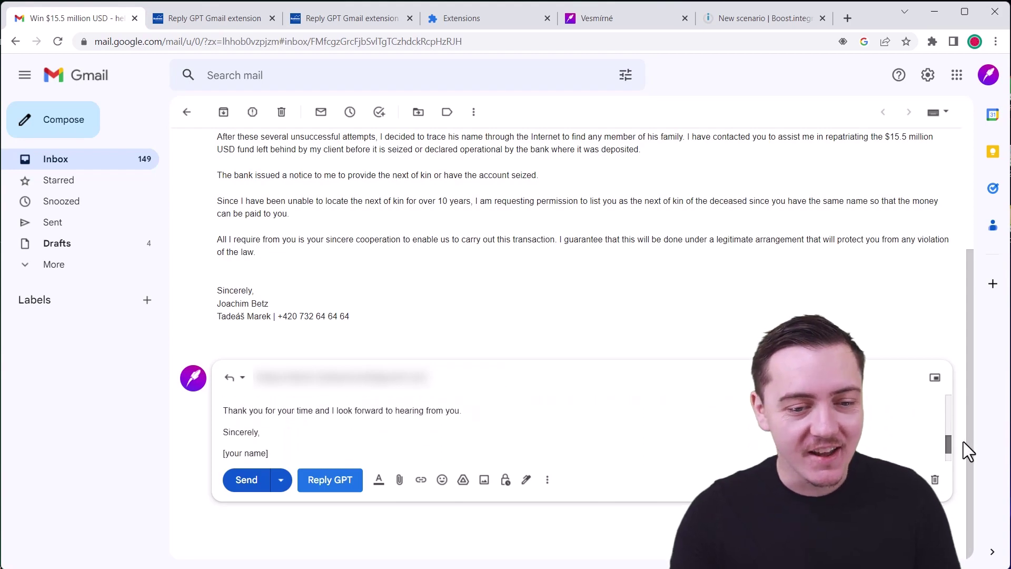
drag(961, 431, 964, 412)
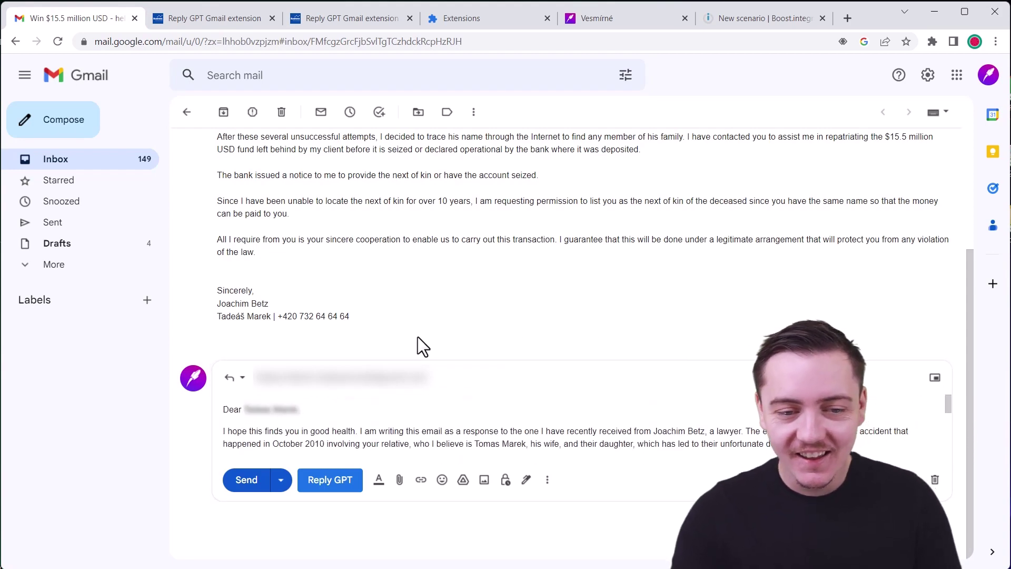
click(450, 420)
- Clear the draft and run Reply GPT on 'refuse and ask not to contact me again'
key(ctrl+a)
key(Delete)
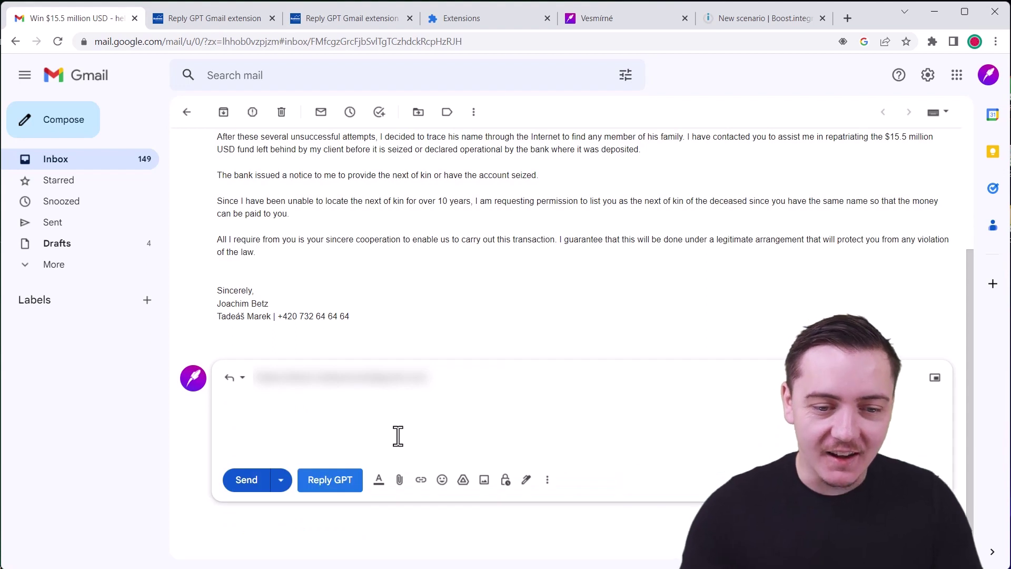
text(refuse)
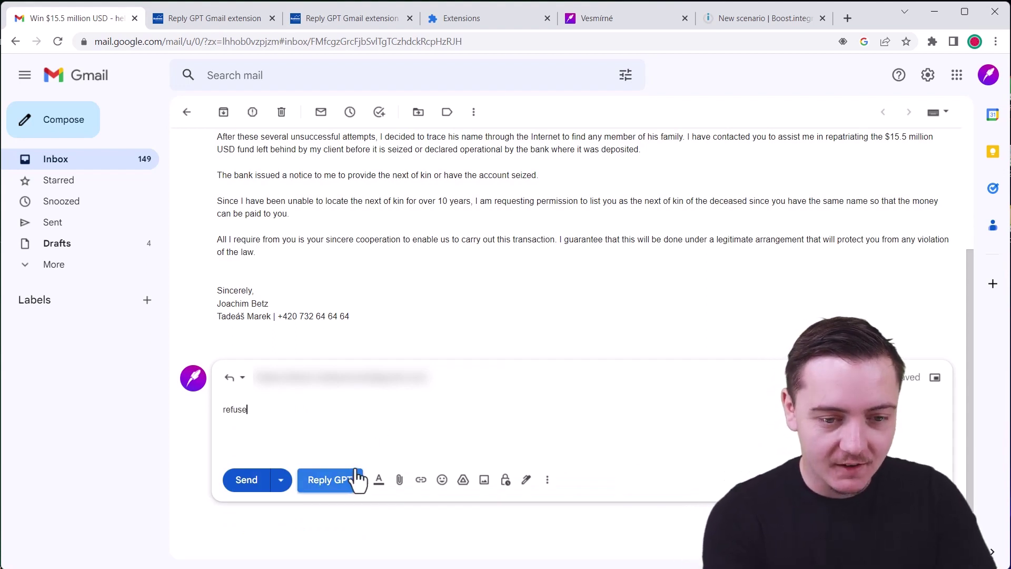
text( and ask n)
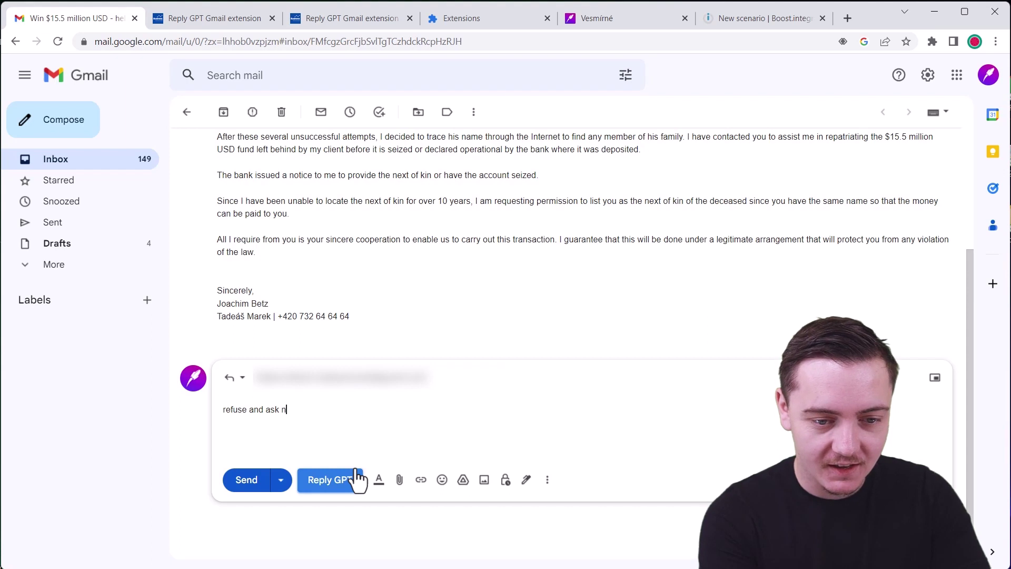
text(ot to contact me)
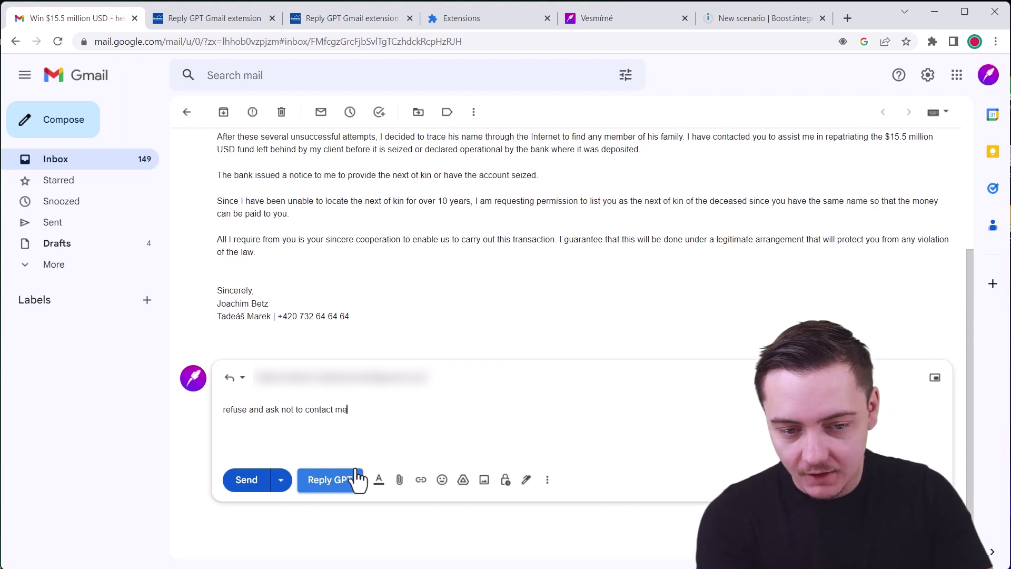
text( again)
click(357, 478)
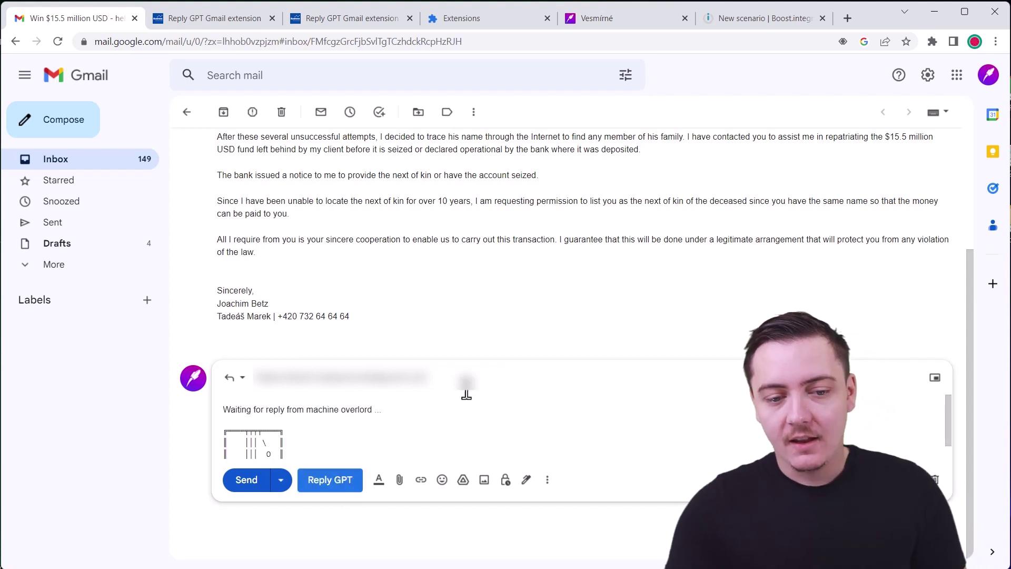